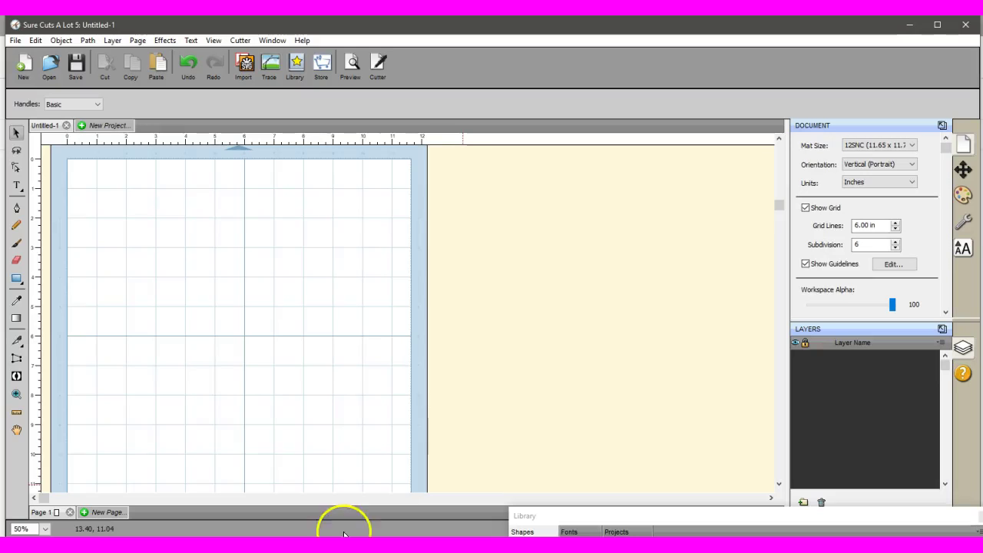
# Open member.png in the Trace Image dialog to preview the ENJO logo trace (85 nodes).
pyautogui.click(269, 67)
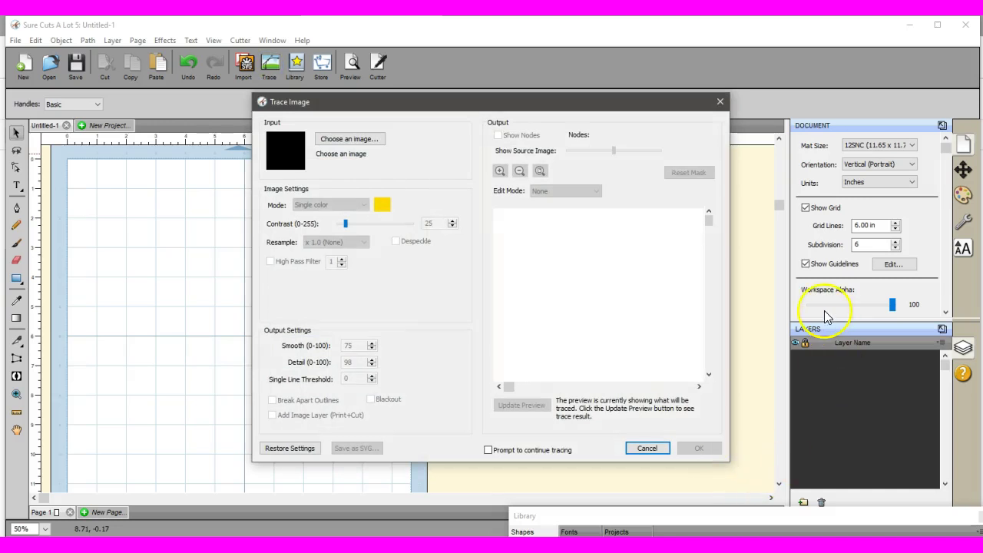
pyautogui.click(345, 143)
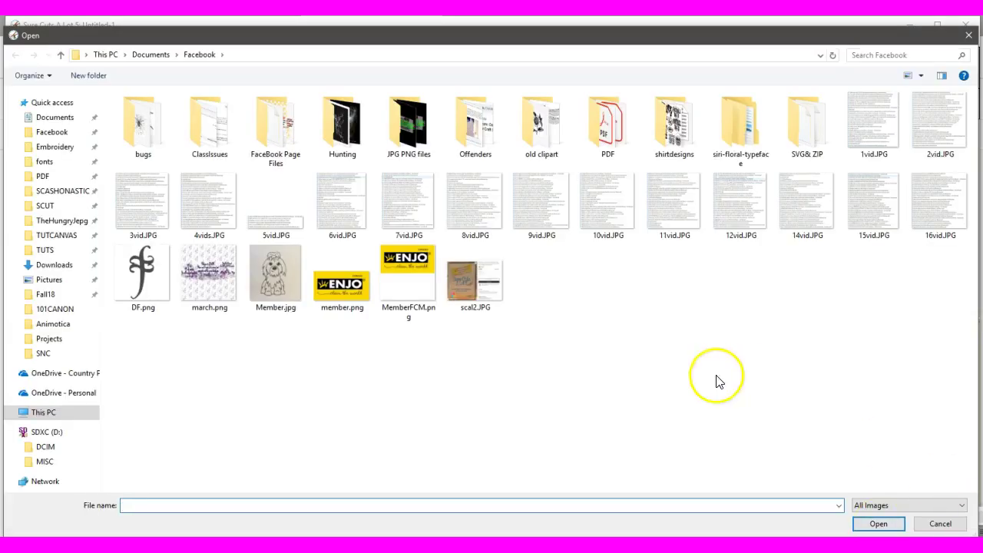
pyautogui.doubleClick(354, 296)
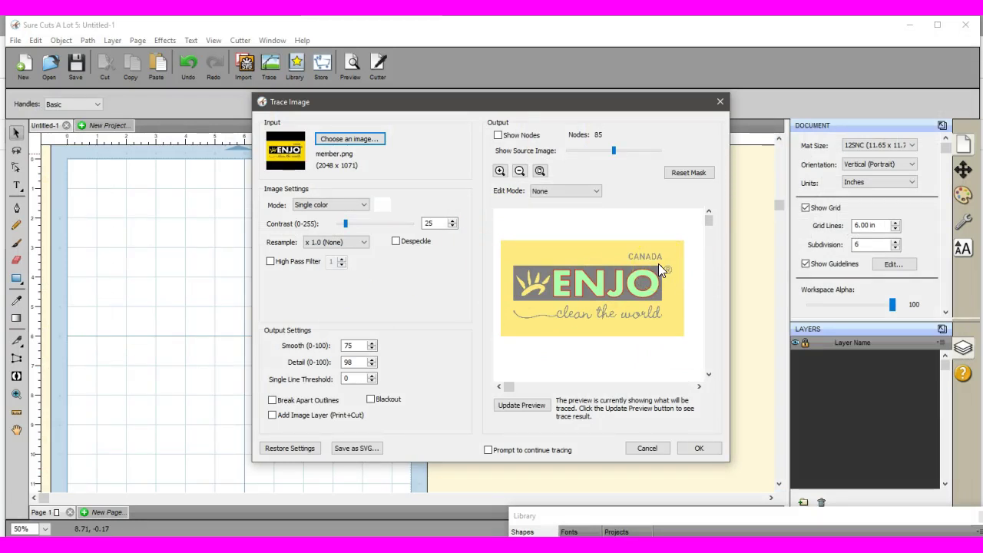
pyautogui.click(578, 287)
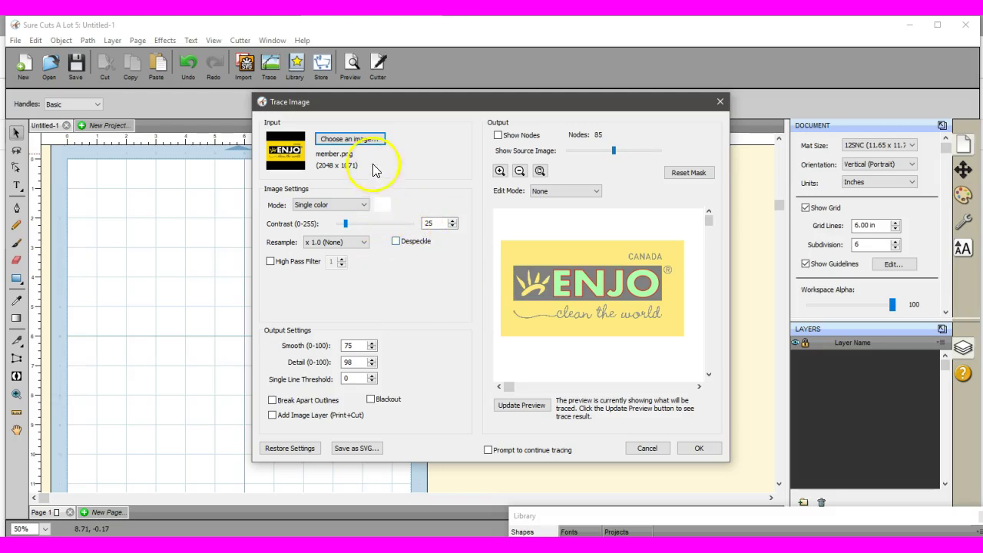
pyautogui.click(363, 204)
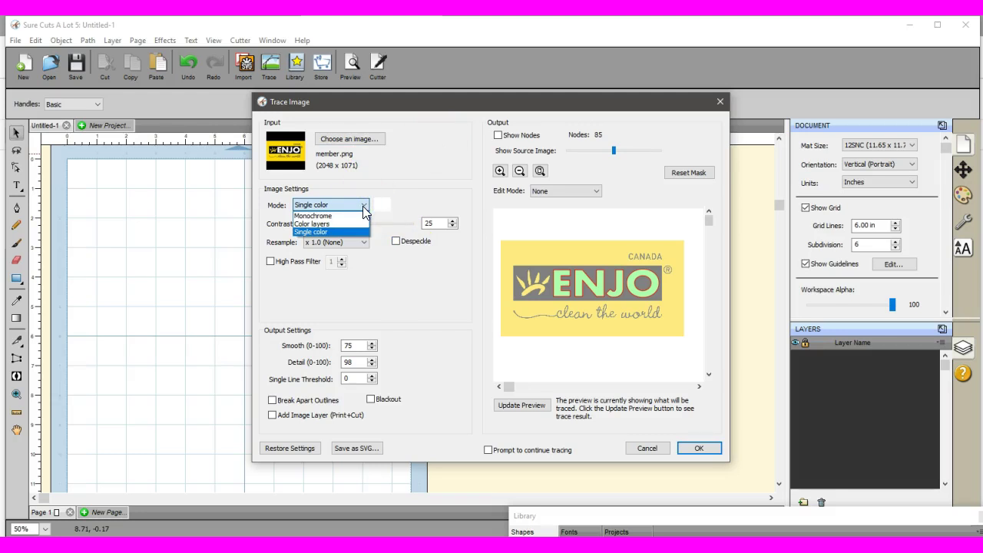
pyautogui.click(362, 203)
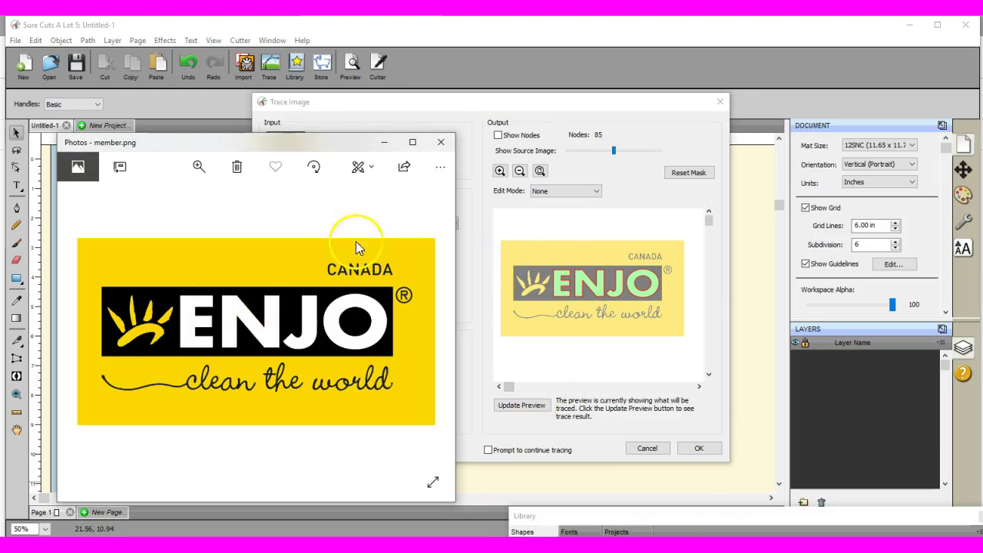
pyautogui.click(384, 145)
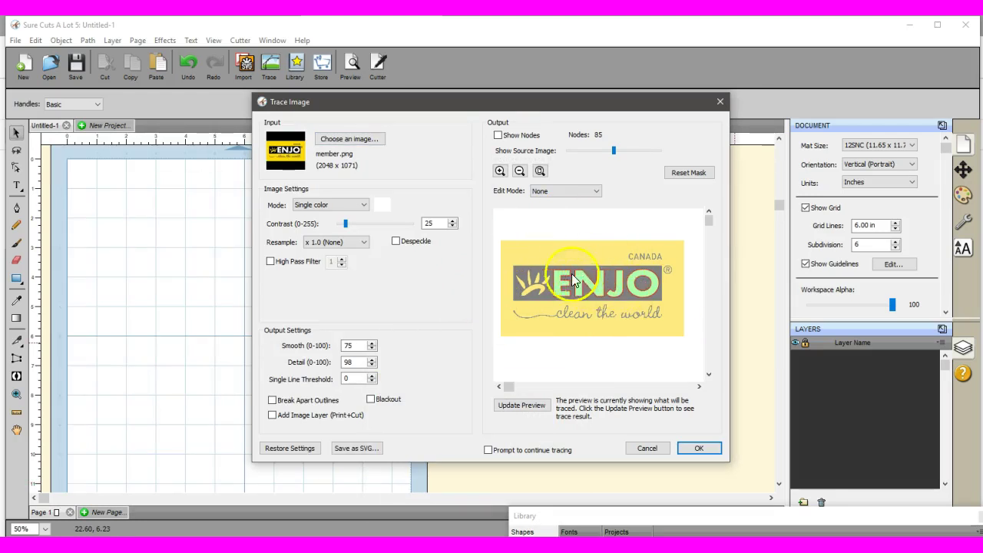
# Pick white as the trace colour, refresh the preview, and enable Prompt to continue tracing.
pyautogui.click(380, 206)
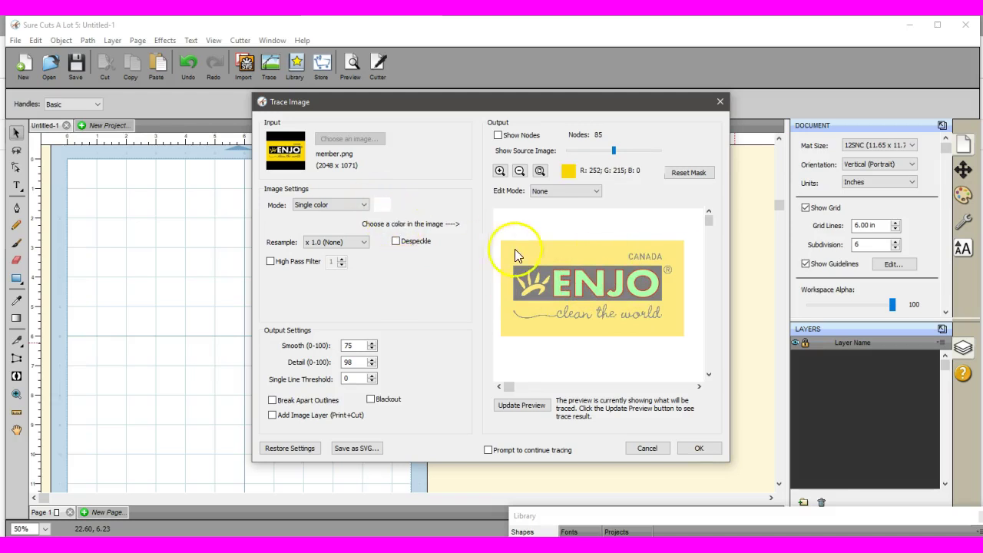
pyautogui.click(562, 289)
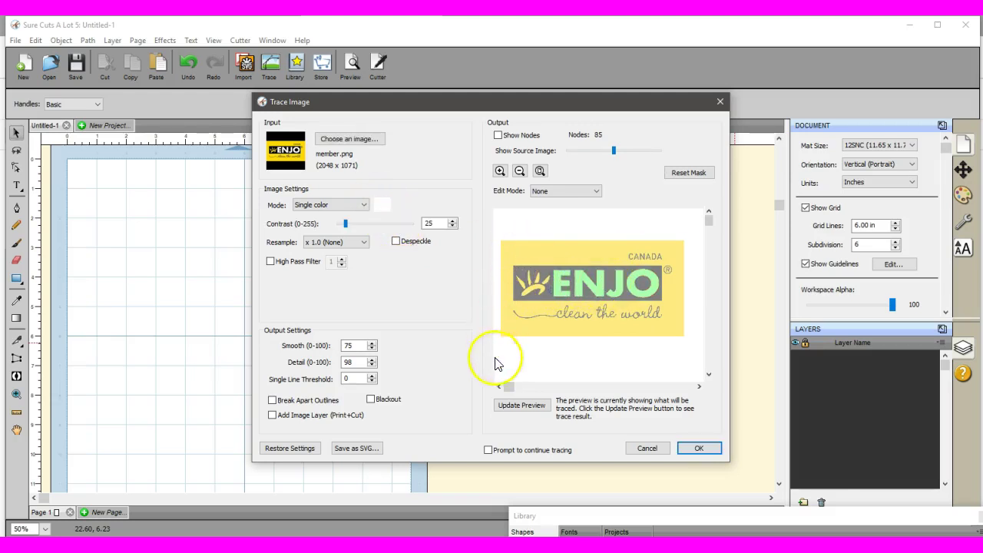
pyautogui.click(520, 407)
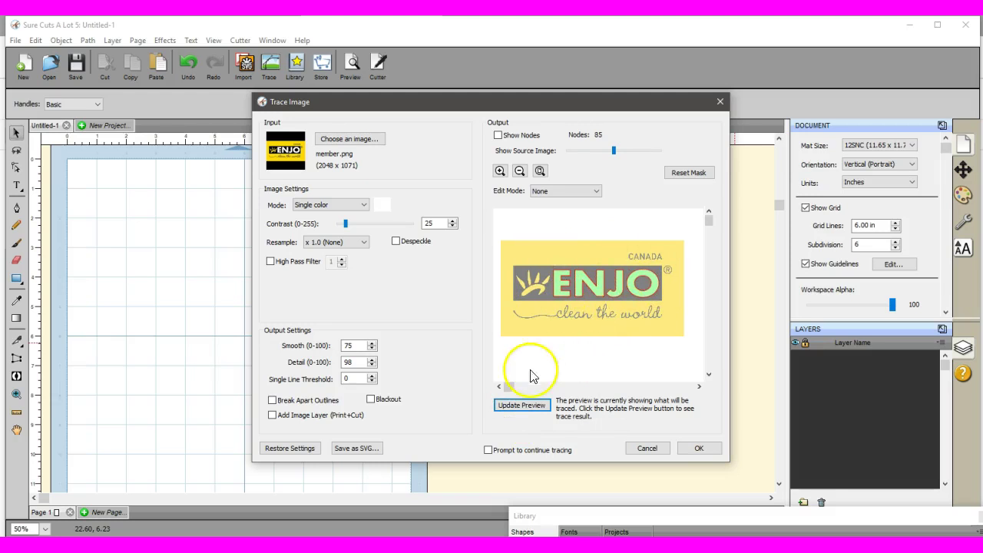
pyautogui.click(487, 450)
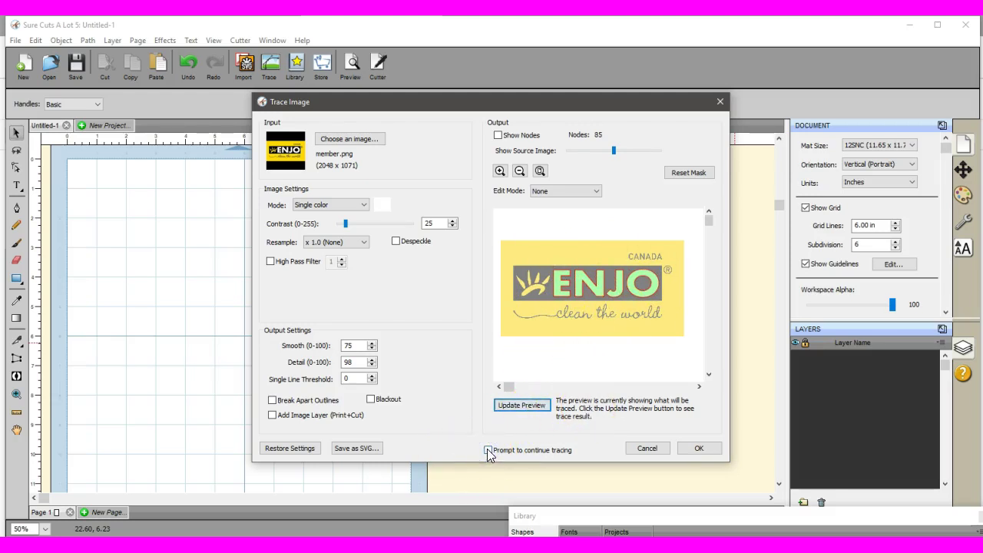
pyautogui.click(489, 451)
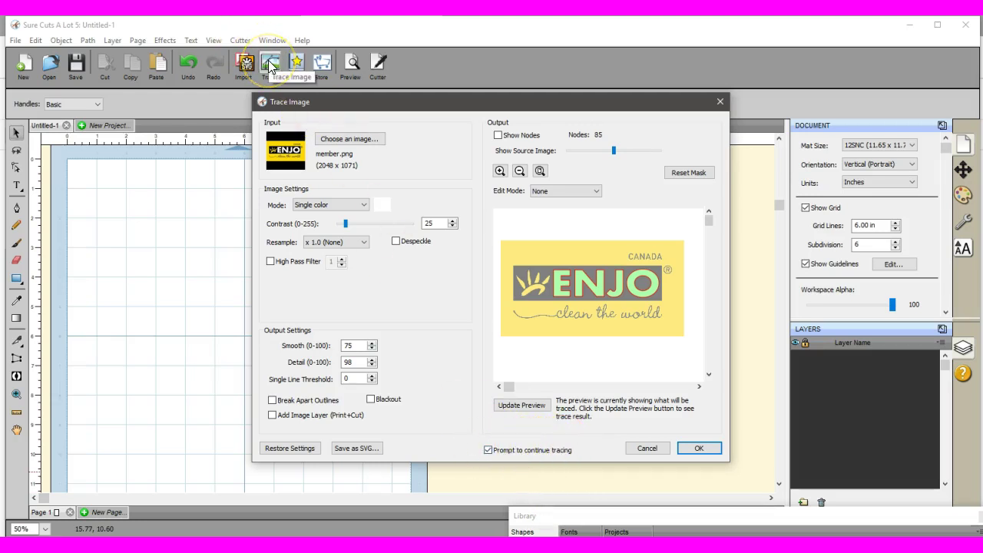
# Trace the white logo parts, then pick black, refresh the preview and trace it too.
pyautogui.click(708, 452)
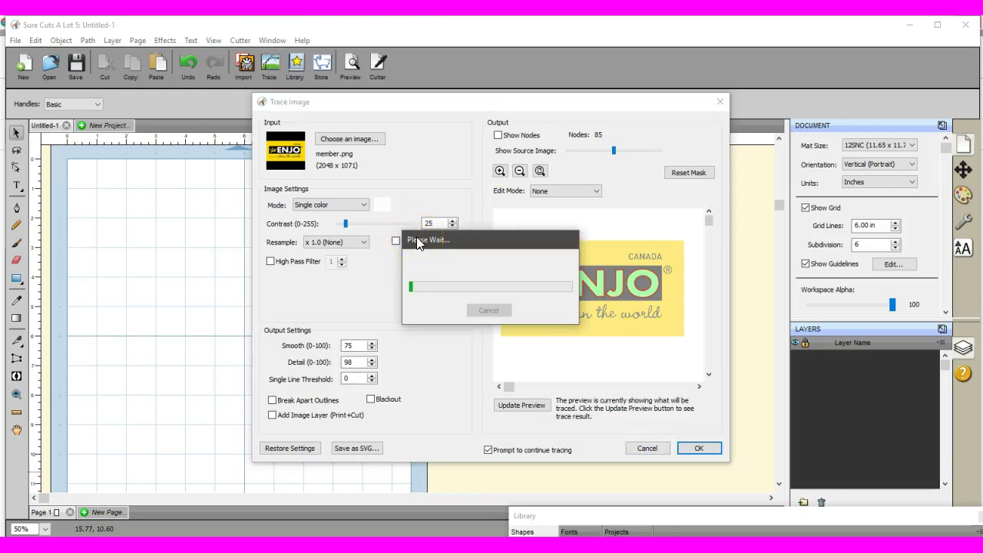
pyautogui.click(382, 205)
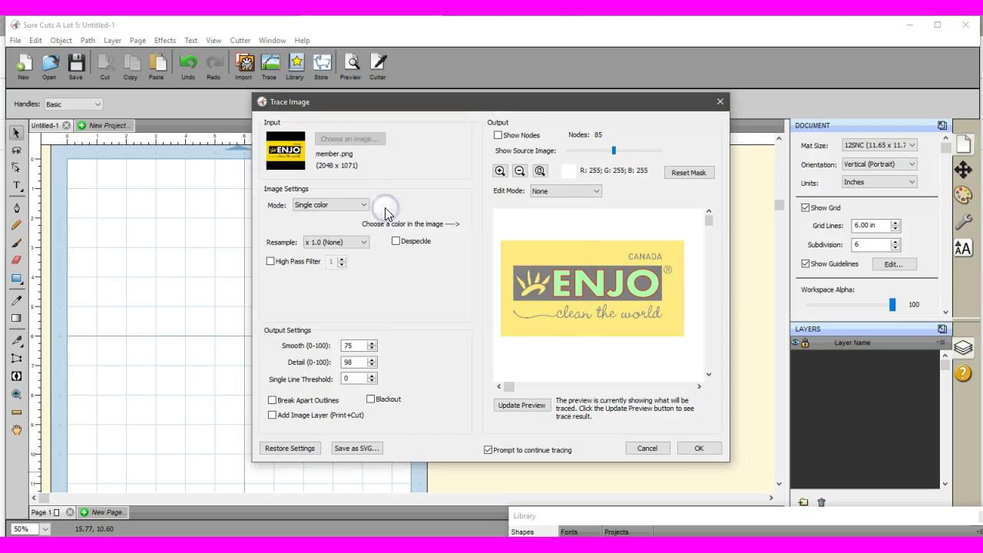
pyautogui.click(543, 280)
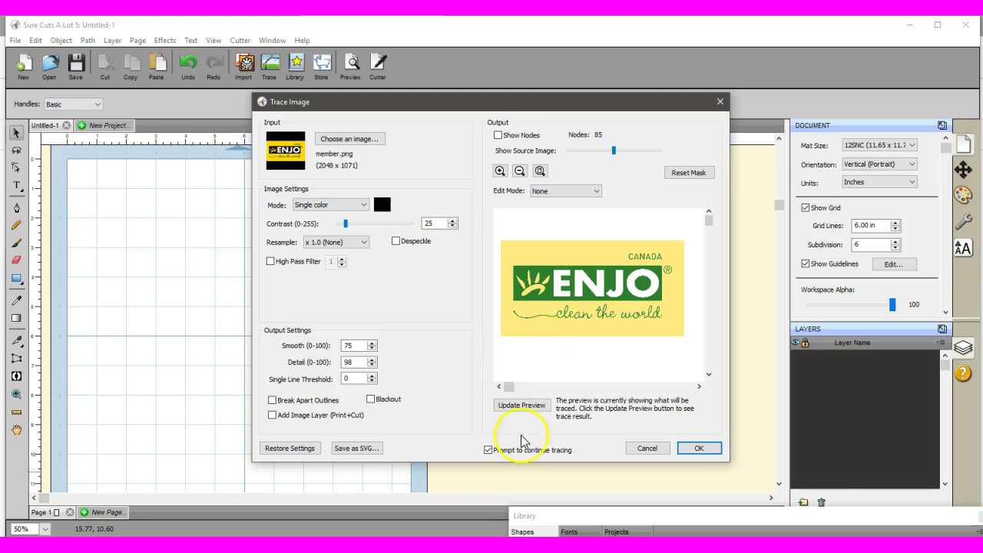
pyautogui.click(522, 406)
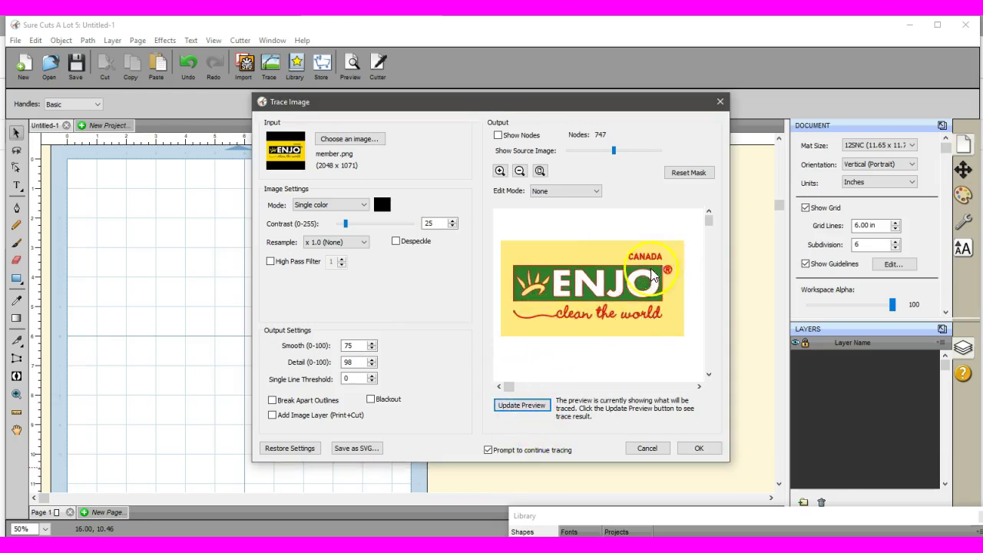
pyautogui.click(700, 454)
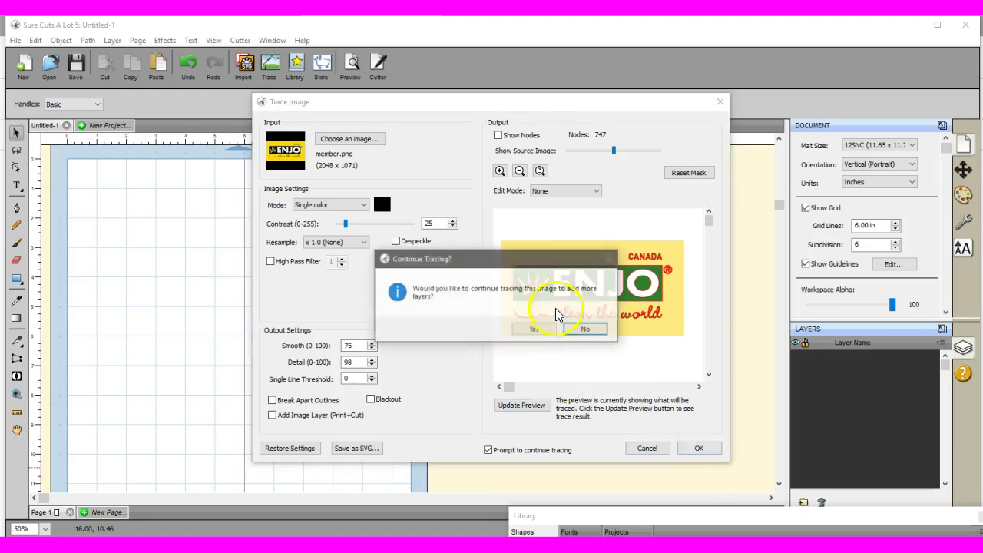
# Continue tracing with yellow picked as the colour, refreshing the preview and tracing it (664 nodes).
pyautogui.click(531, 330)
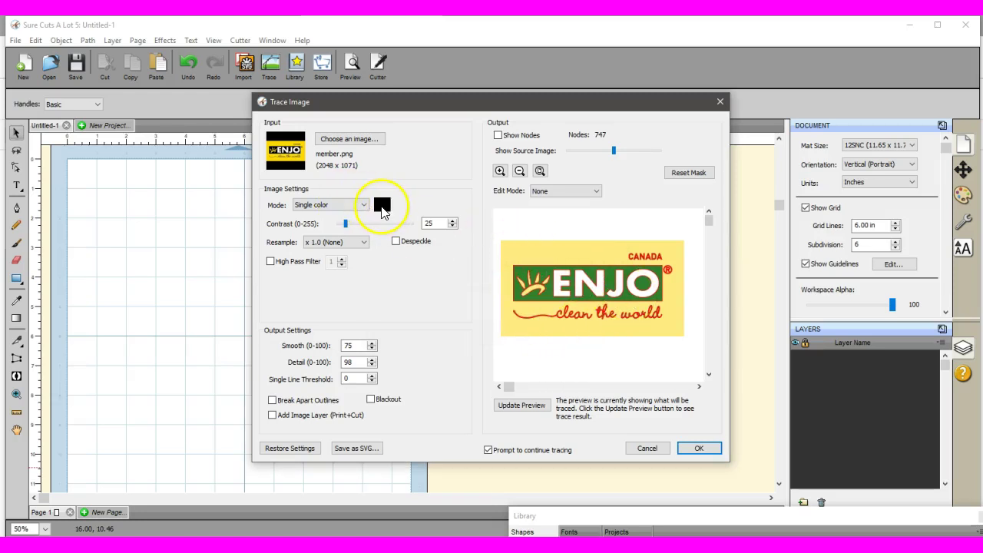
pyautogui.click(383, 206)
pyautogui.click(533, 250)
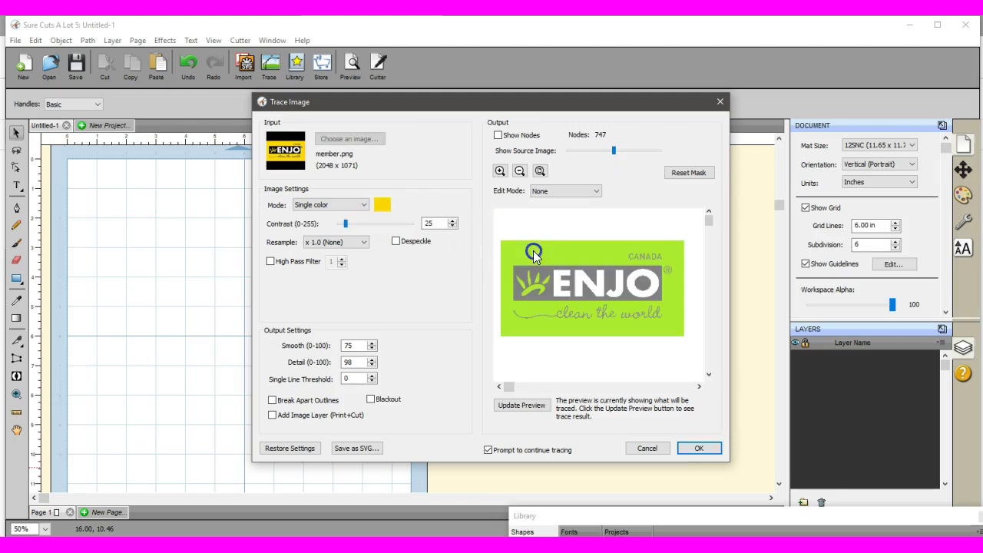
pyautogui.click(525, 407)
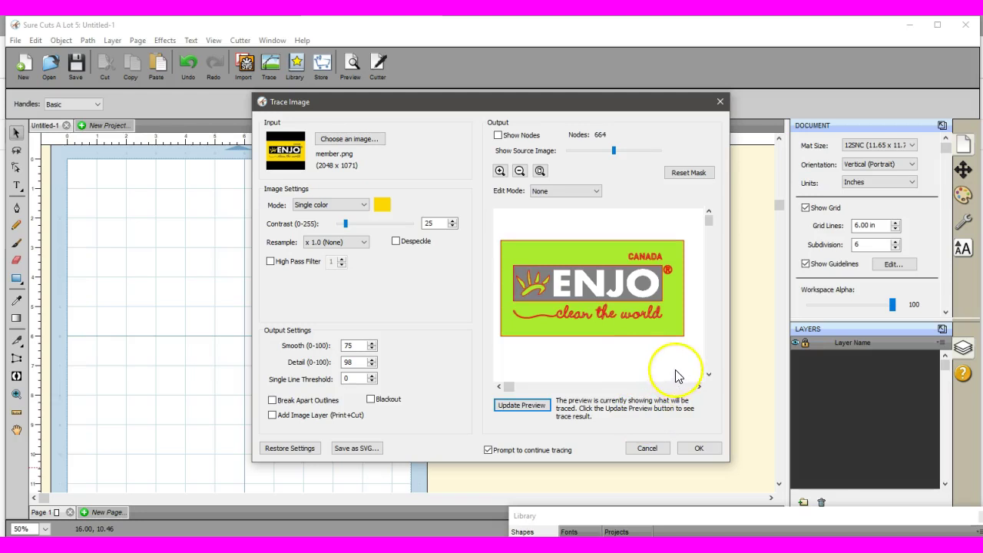
pyautogui.click(699, 452)
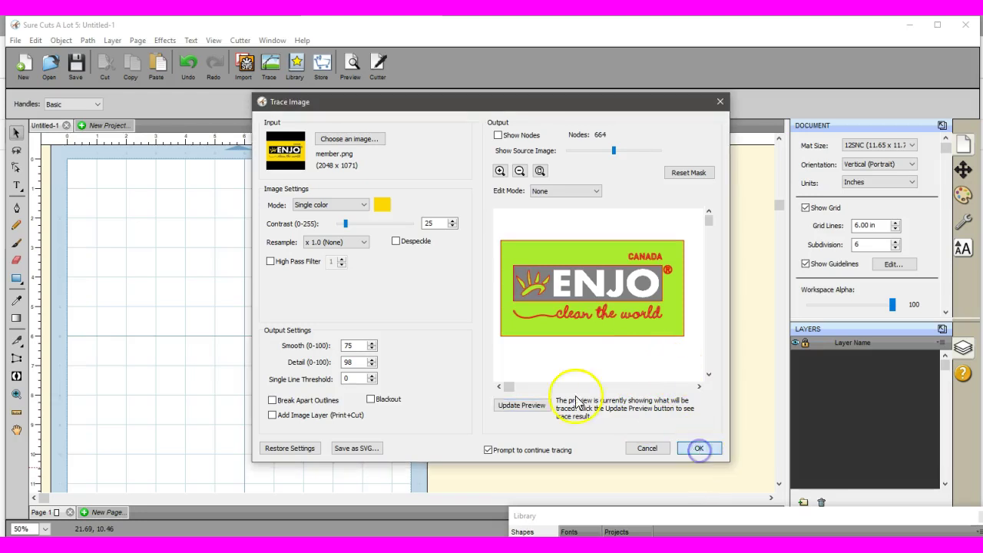
# Place the traced result on the mat and set its width to 11 in.
pyautogui.click(586, 330)
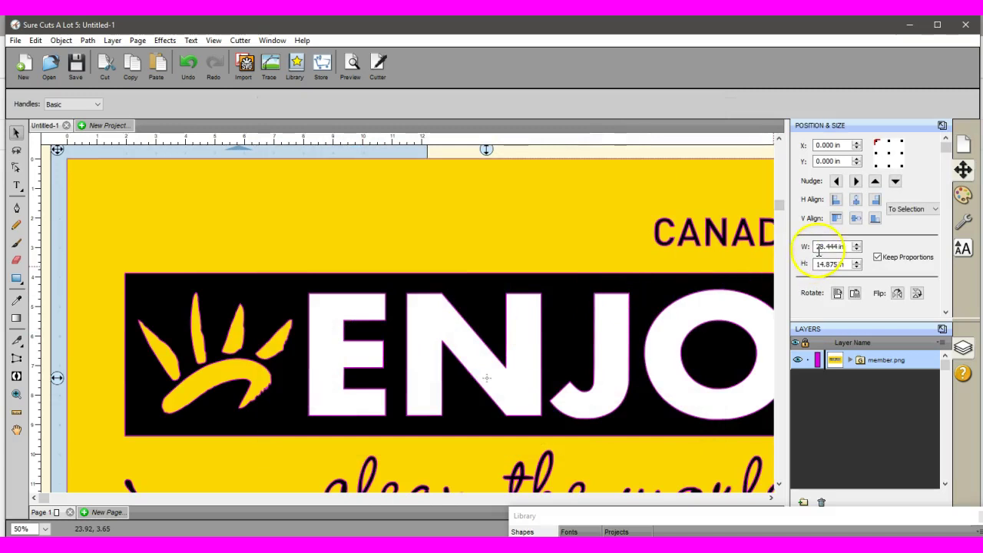
pyautogui.click(823, 247)
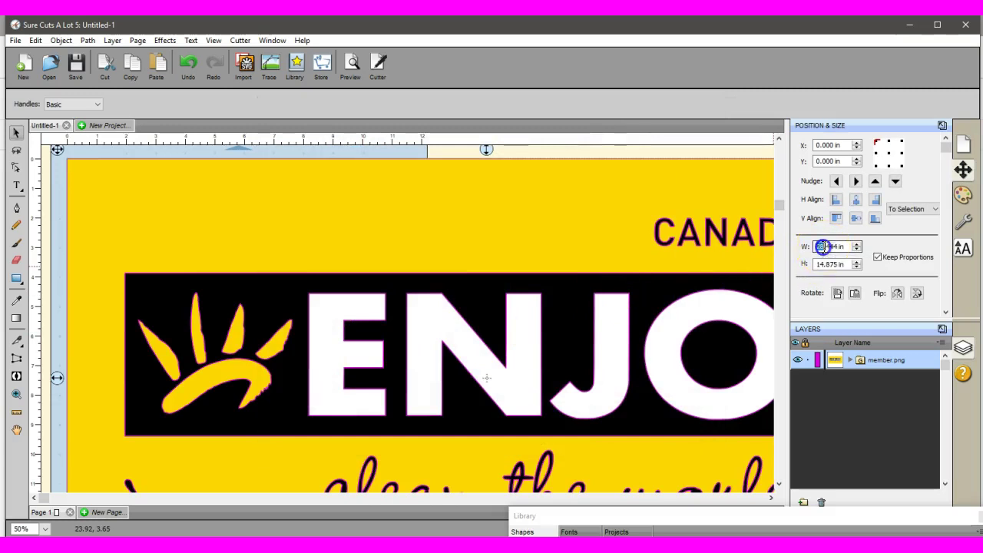
pyautogui.write('11')
pyautogui.press('Tab')
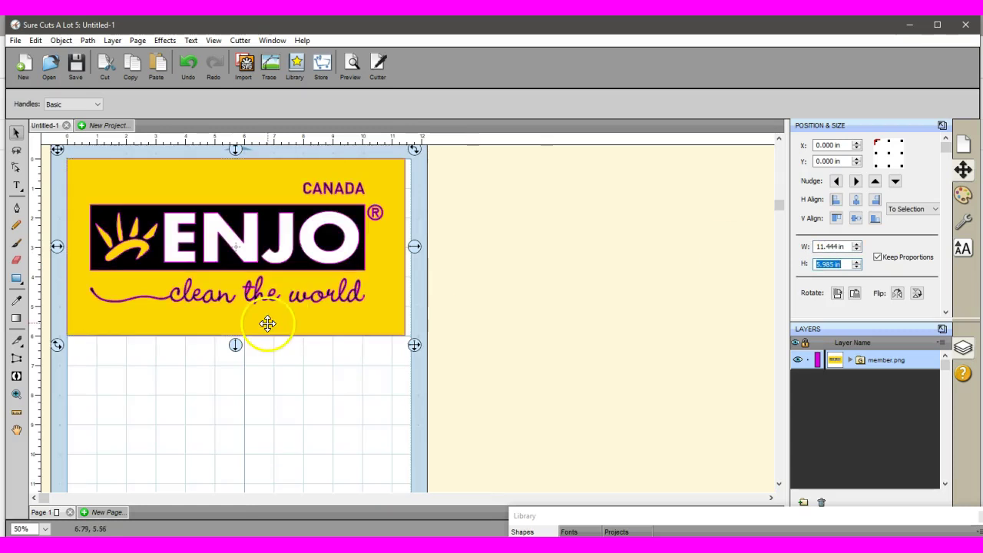
pyautogui.click(309, 363)
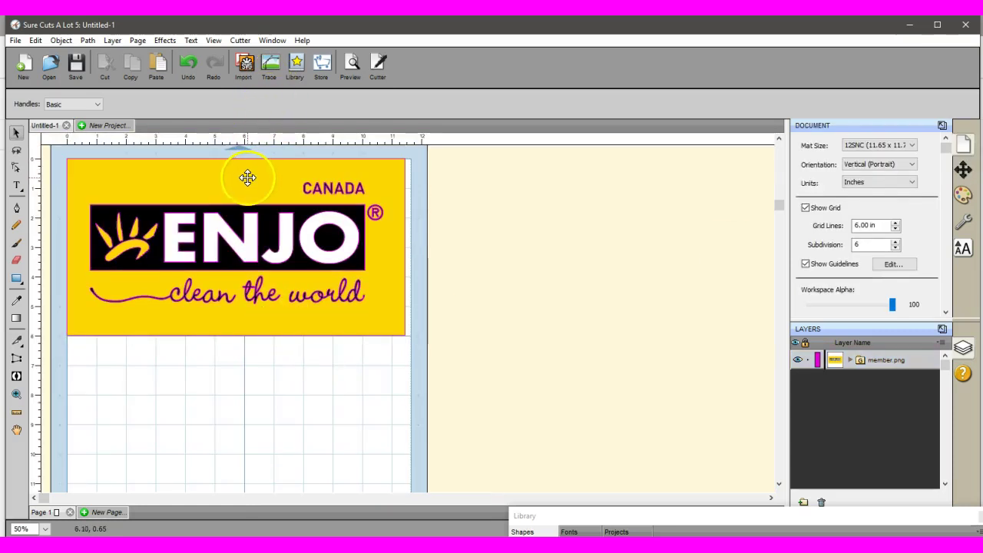
# Pull the traced logo off the original image and split it into separate colour layers.
pyautogui.moveTo(247, 178); pyautogui.dragTo(255, 366)
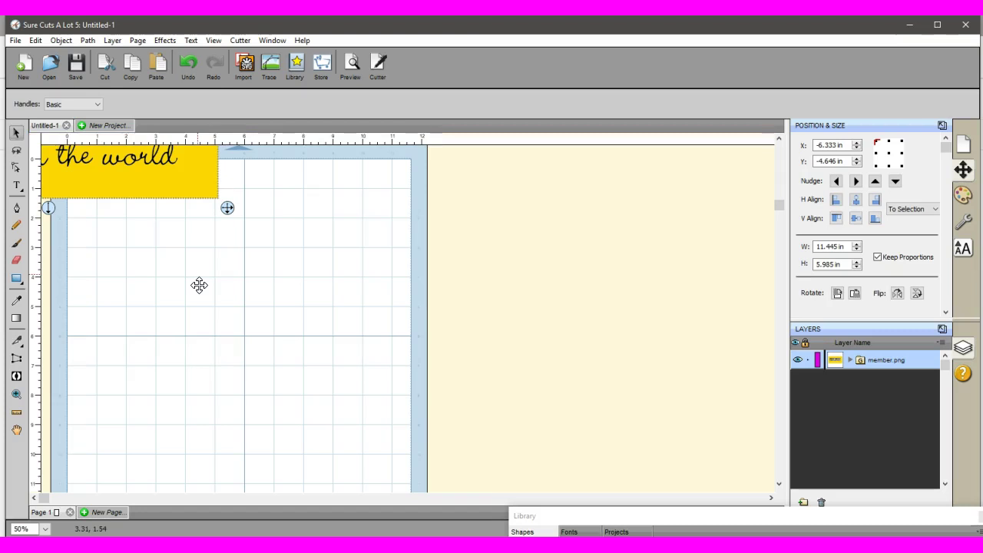
pyautogui.click(60, 40)
pyautogui.click(79, 124)
# Move the yellow background right of the mat and the black logo to the top-left.
pyautogui.click(212, 211)
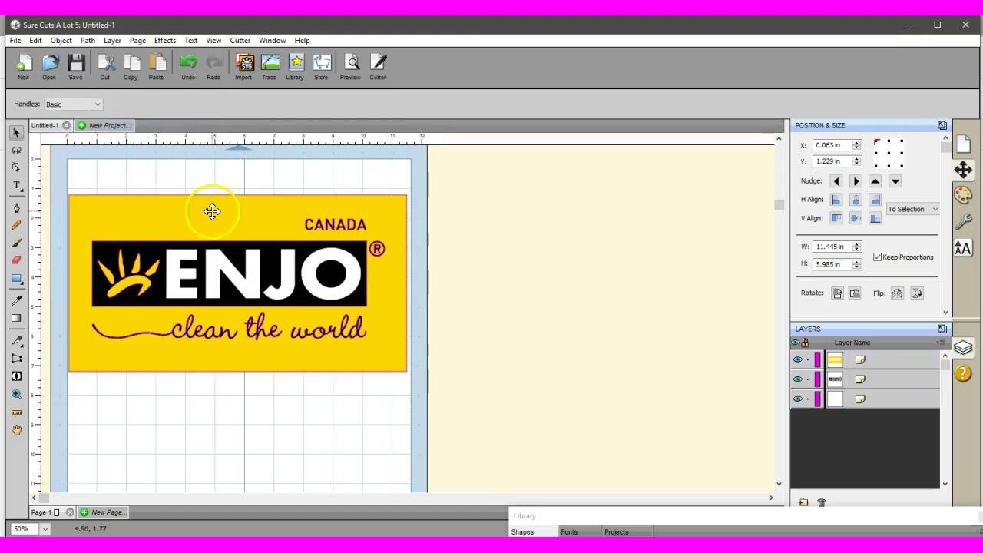
pyautogui.moveTo(212, 211); pyautogui.dragTo(573, 186)
pyautogui.click(263, 263)
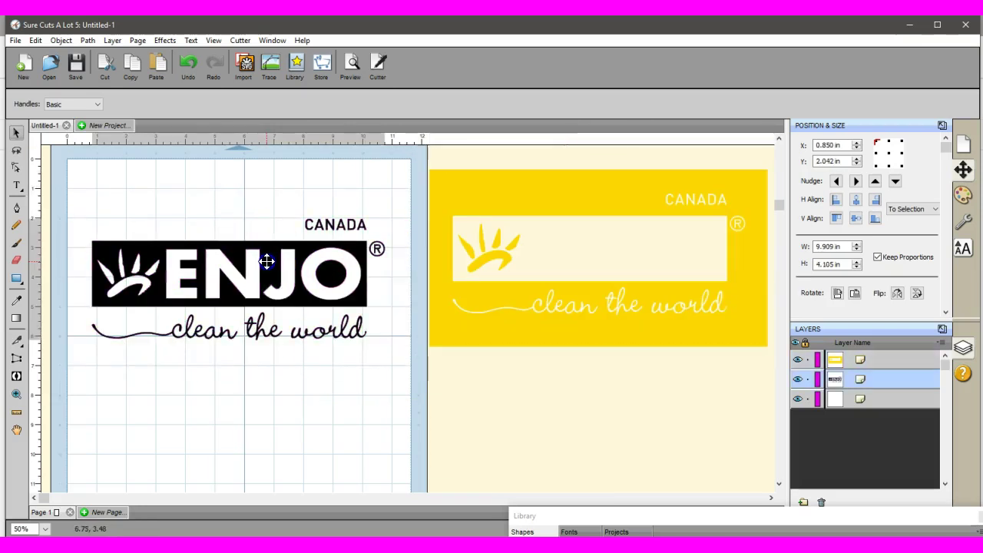
pyautogui.moveTo(266, 262); pyautogui.dragTo(237, 219)
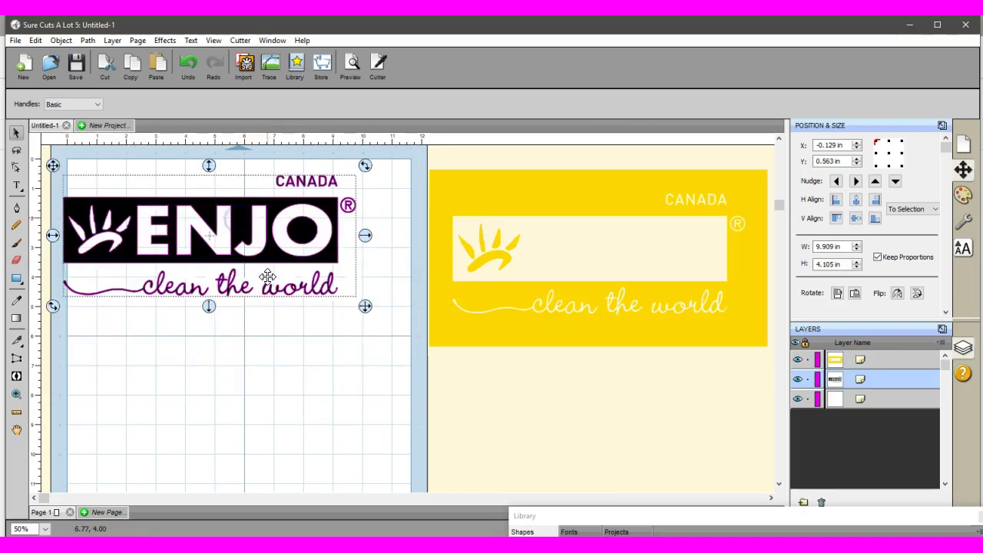
pyautogui.click(270, 327)
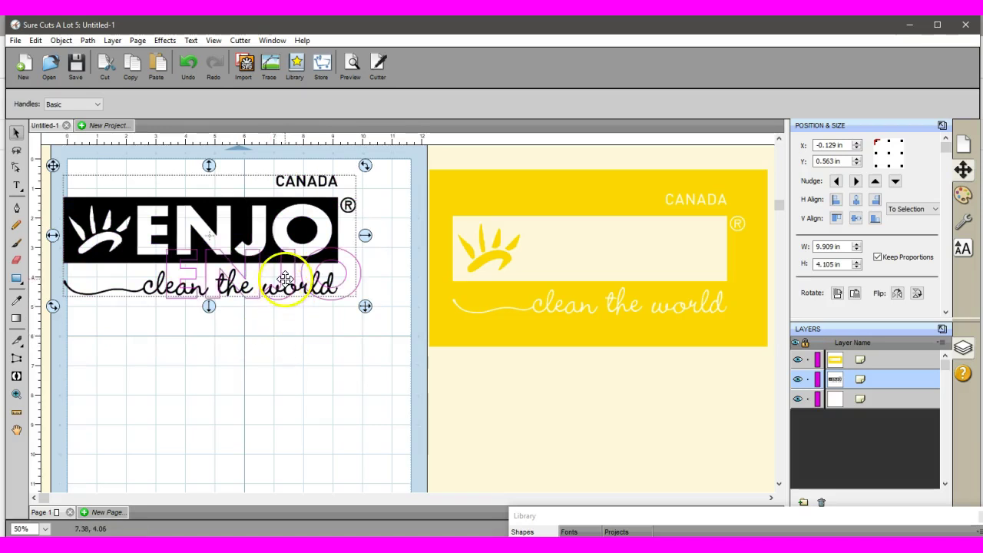
pyautogui.click(292, 325)
pyautogui.click(291, 376)
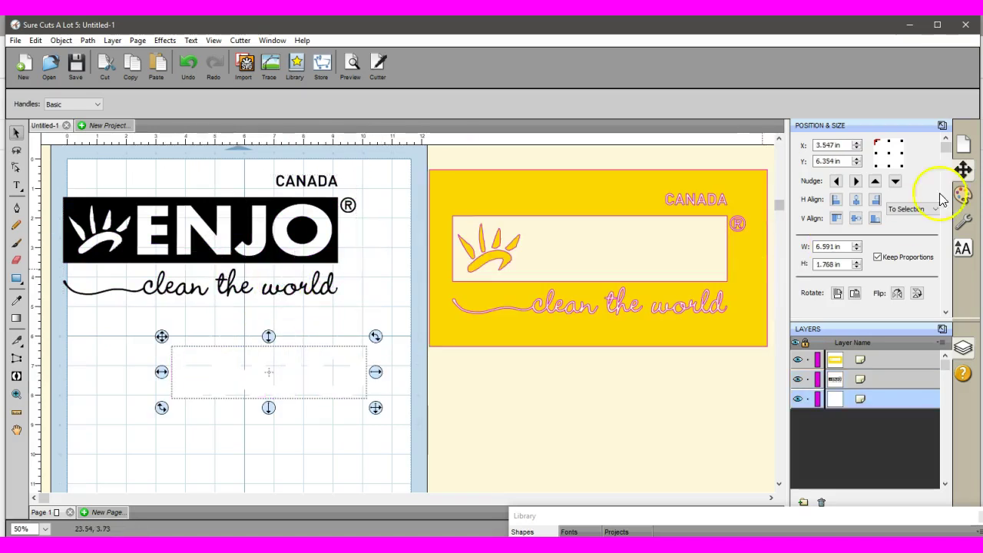
# Give the white ENJO lettering a black stroke in Fill & Stroke.
pyautogui.click(963, 195)
pyautogui.click(921, 199)
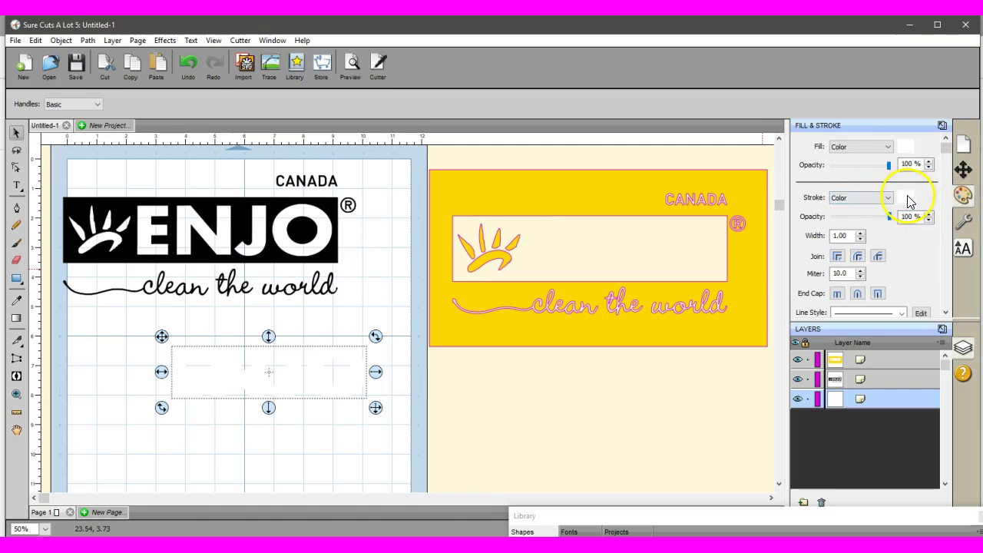
pyautogui.click(454, 297)
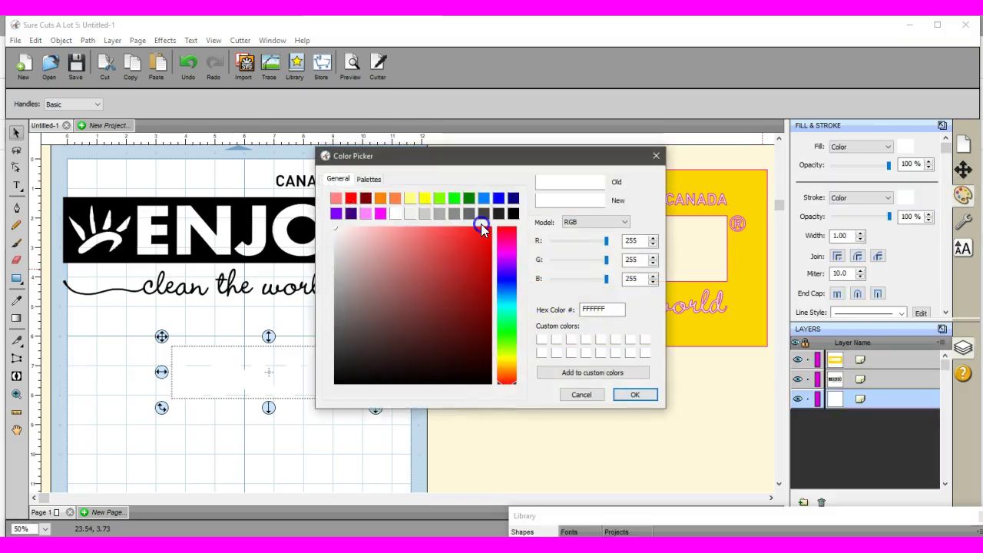
pyautogui.click(511, 215)
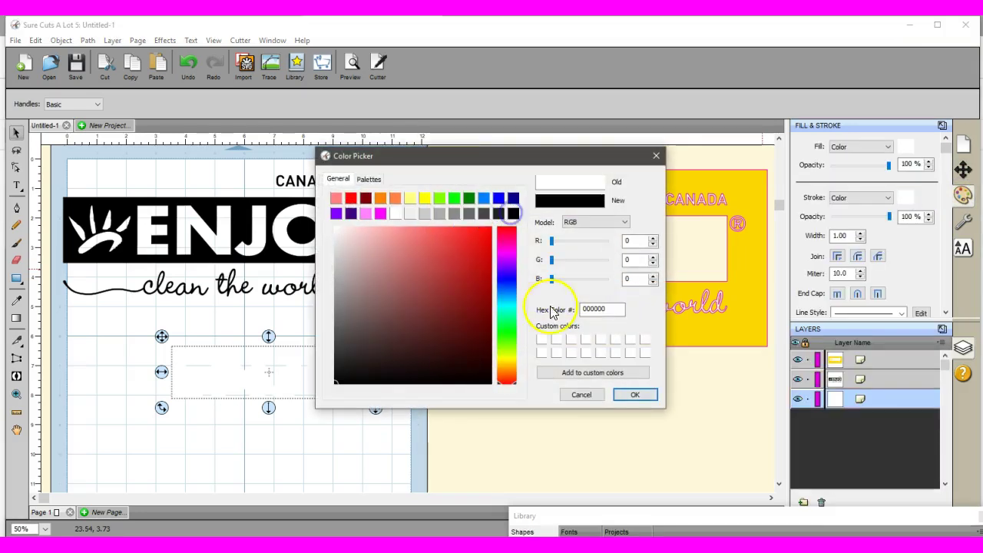
pyautogui.click(635, 394)
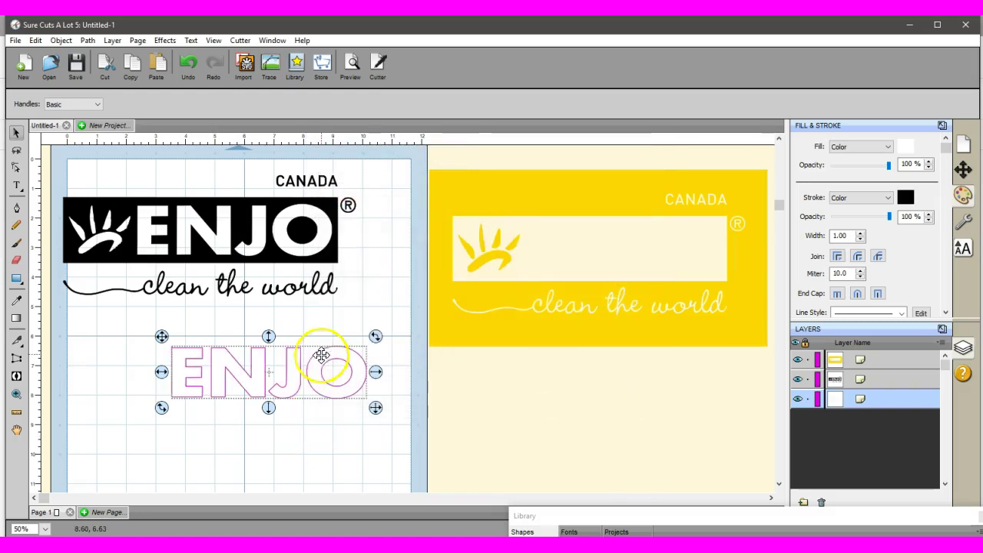
# Move the outlined lettering down and left, and nudge the black logo right and down.
pyautogui.click(320, 367)
pyautogui.moveTo(321, 367); pyautogui.dragTo(263, 418)
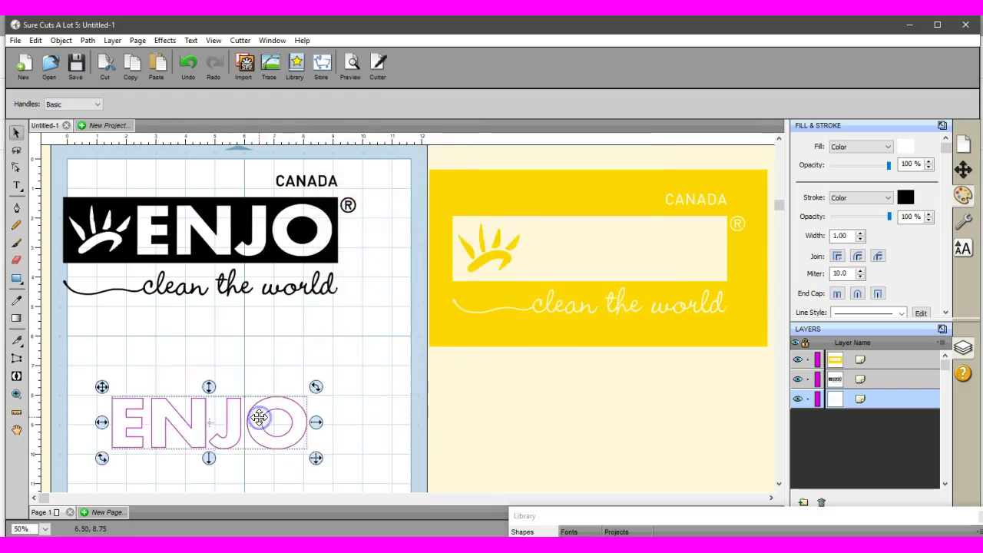
pyautogui.moveTo(246, 222); pyautogui.dragTo(284, 232)
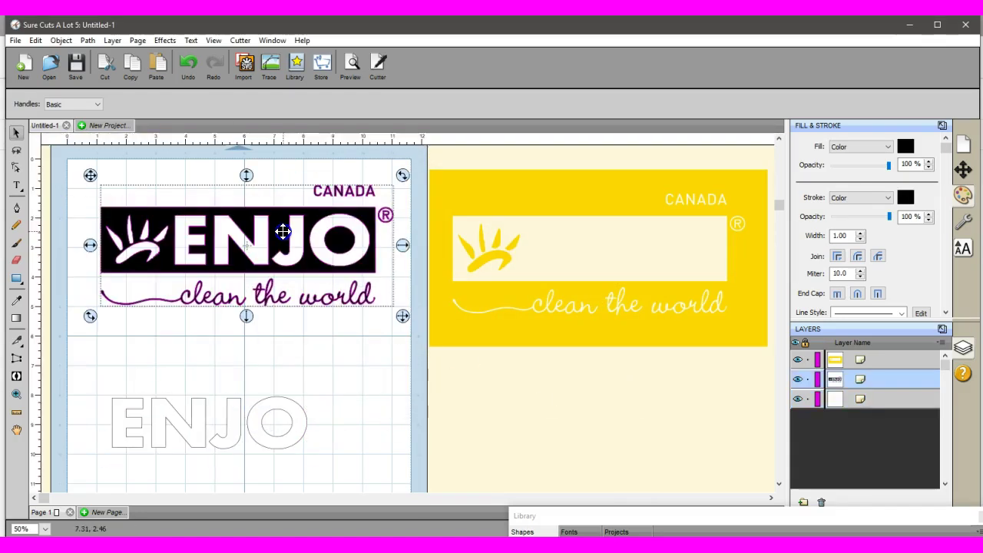
# Nudge the yellow ENJO design left and down toward the mat, then reopen the tracer.
pyautogui.moveTo(510, 206); pyautogui.dragTo(491, 231)
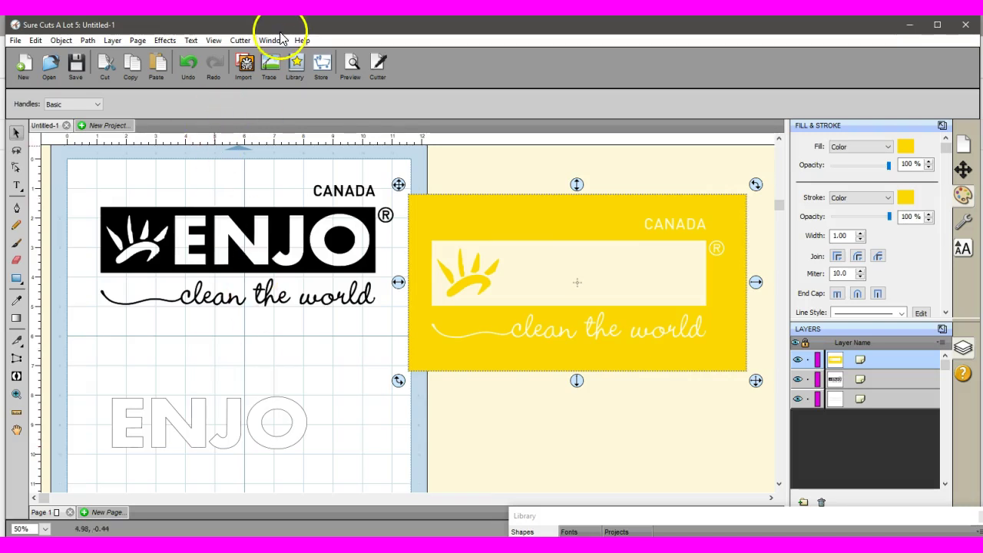
pyautogui.click(269, 66)
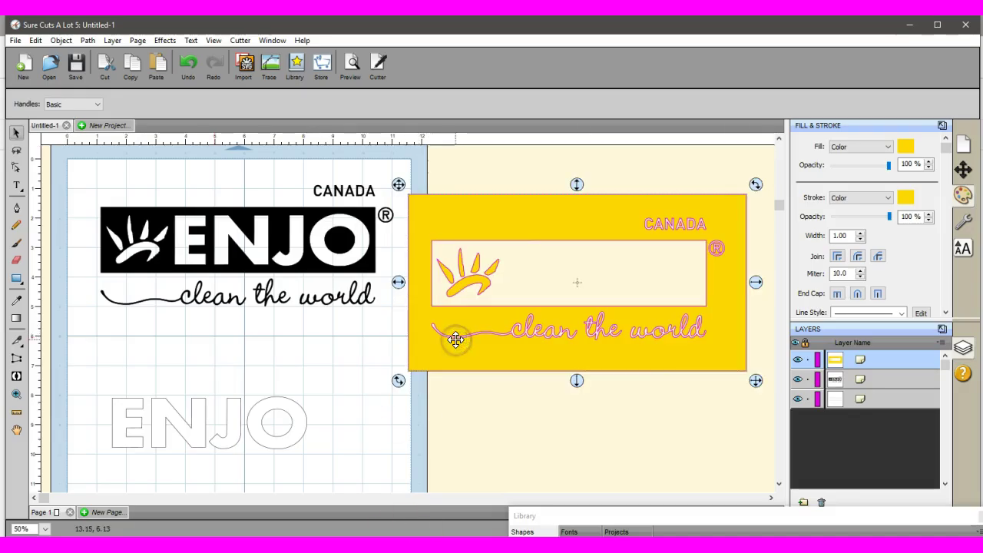
# Delete the yellow design, the black ENJO logo and the outlined ENJO lettering.
pyautogui.press('Delete')
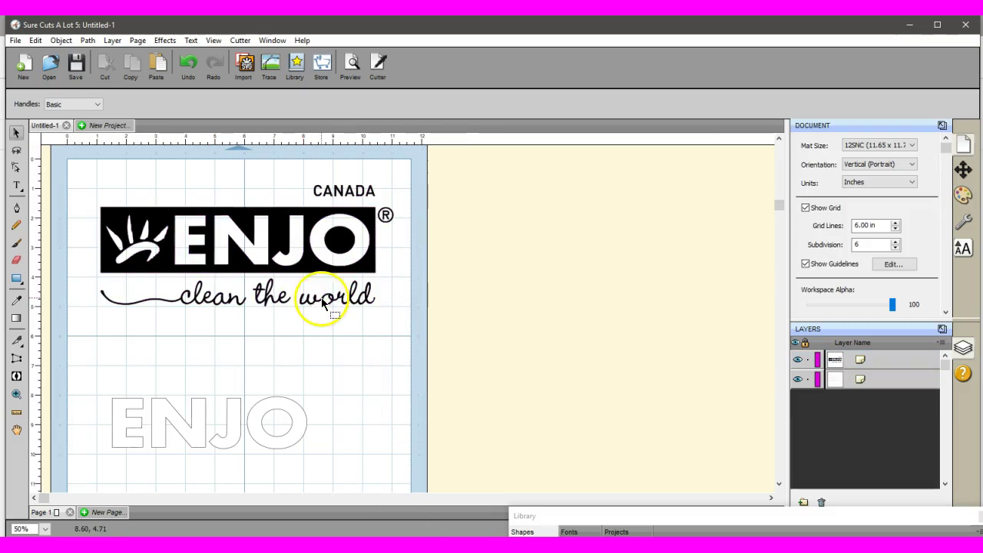
pyautogui.click(310, 259)
pyautogui.press('Delete')
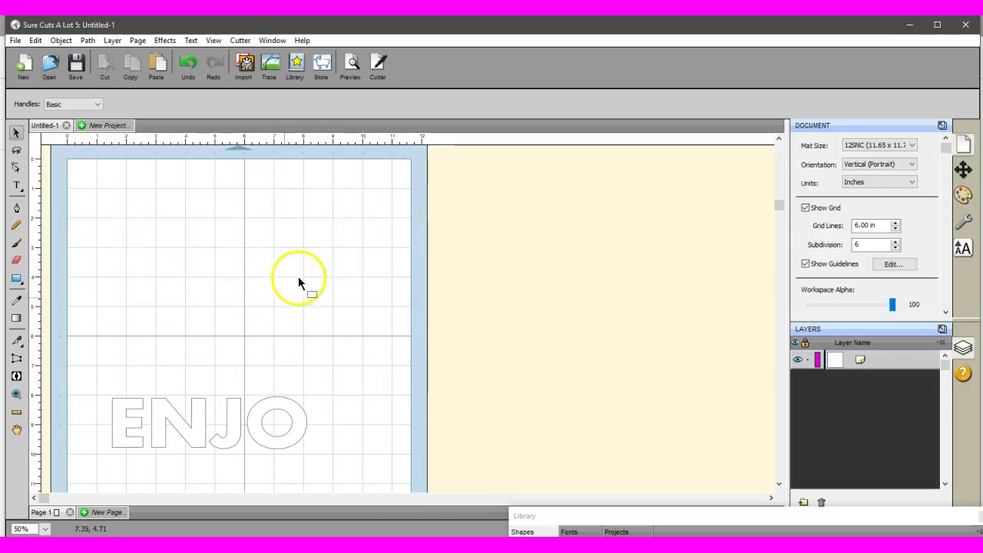
pyautogui.click(266, 403)
pyautogui.press('Delete')
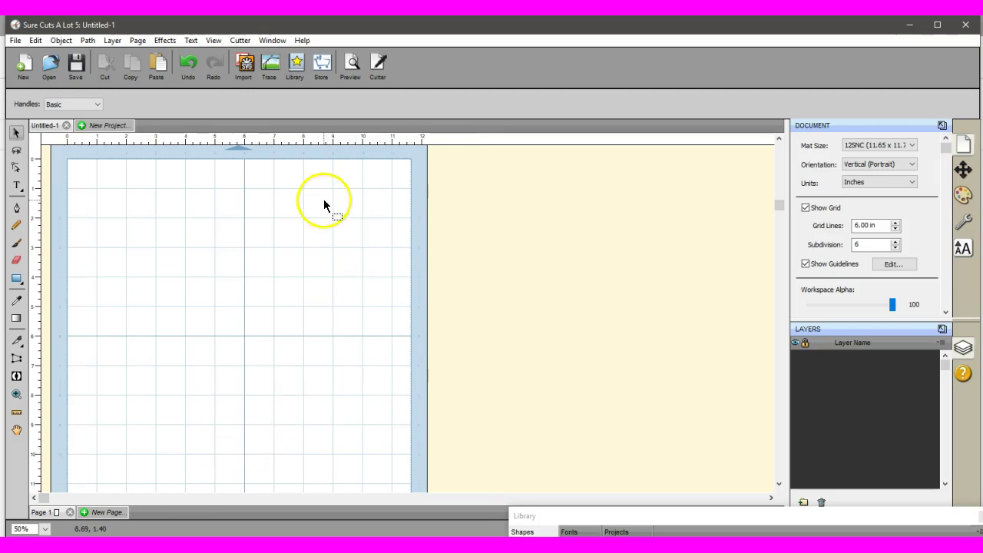
pyautogui.click(189, 62)
pyautogui.click(188, 62)
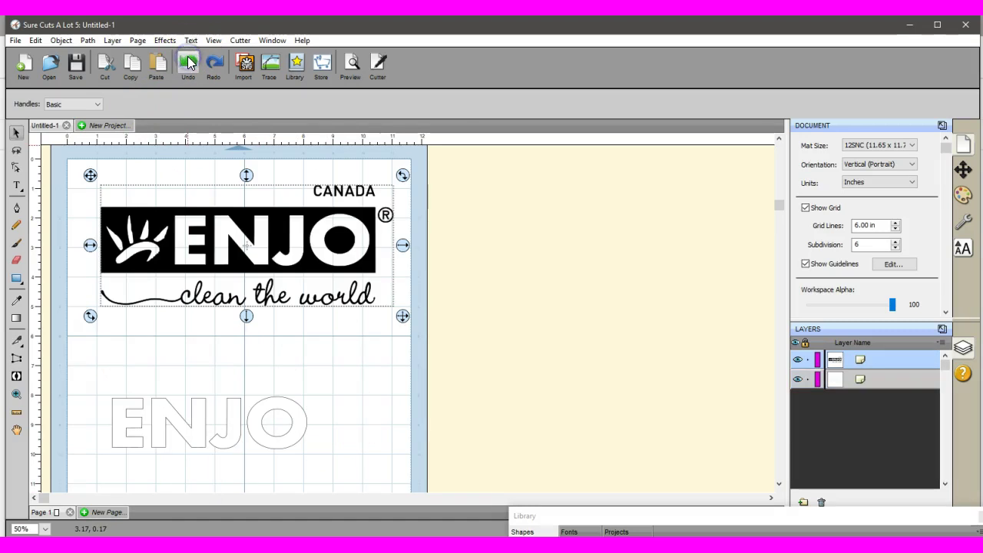
pyautogui.click(188, 62)
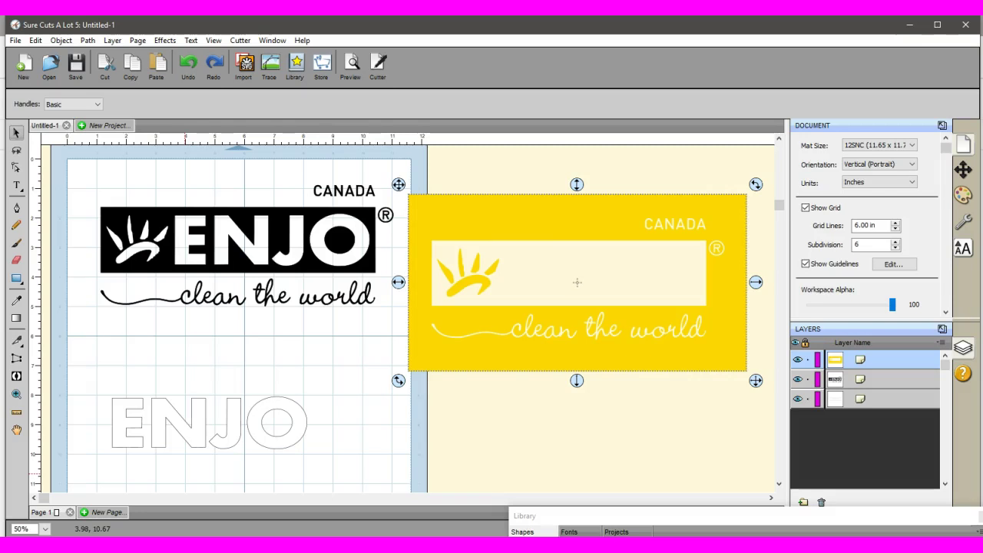
# Clear the mat, place member.png, and set its width to 11 in.
pyautogui.click(15, 44)
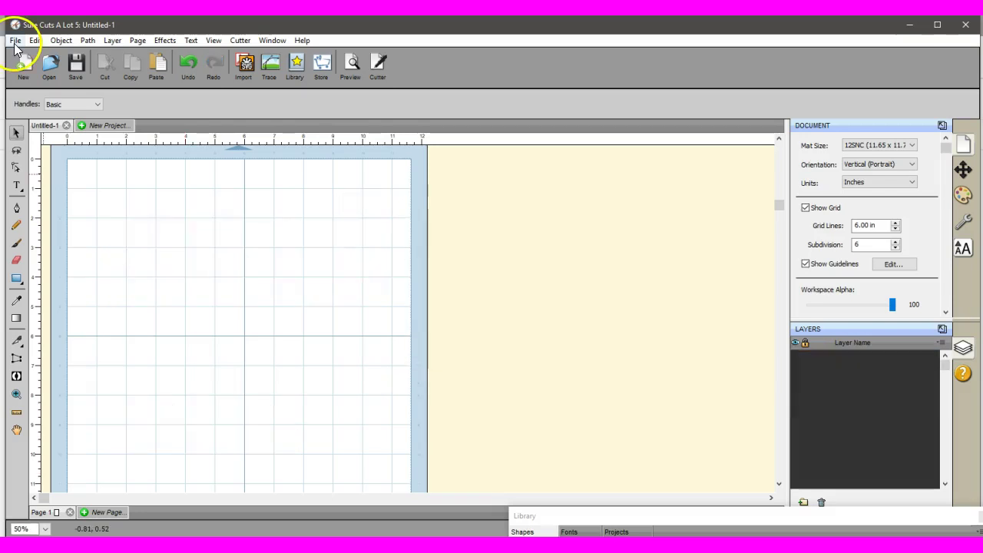
pyautogui.click(15, 42)
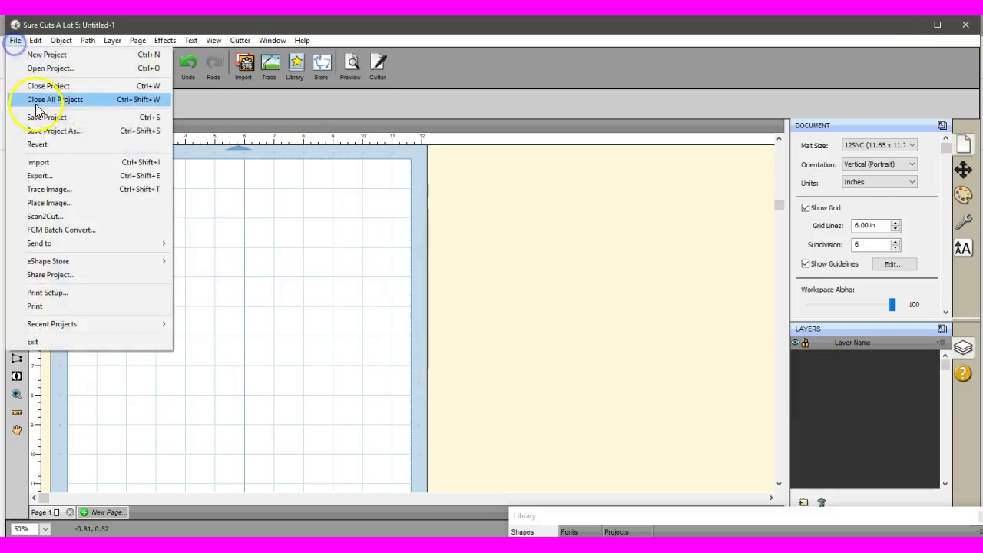
pyautogui.click(54, 203)
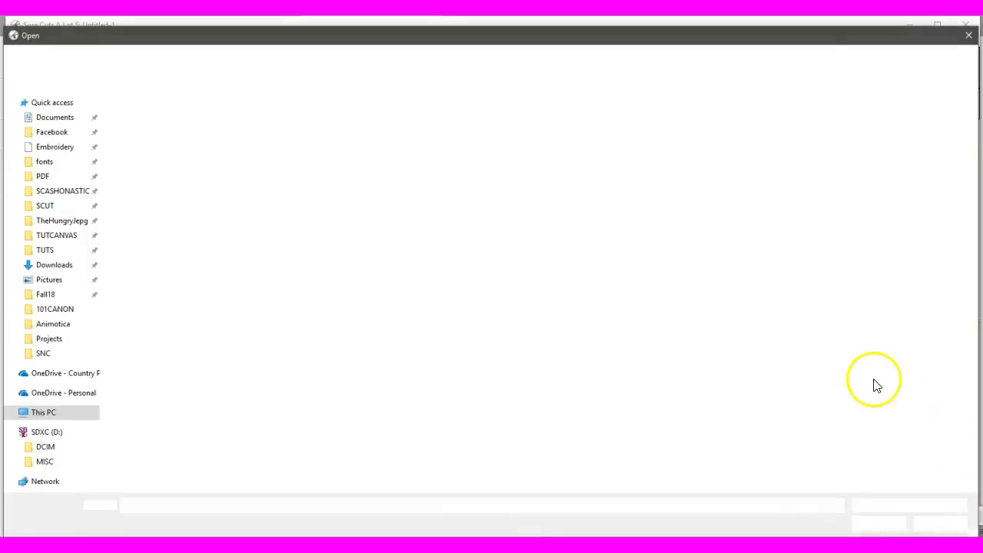
pyautogui.doubleClick(340, 315)
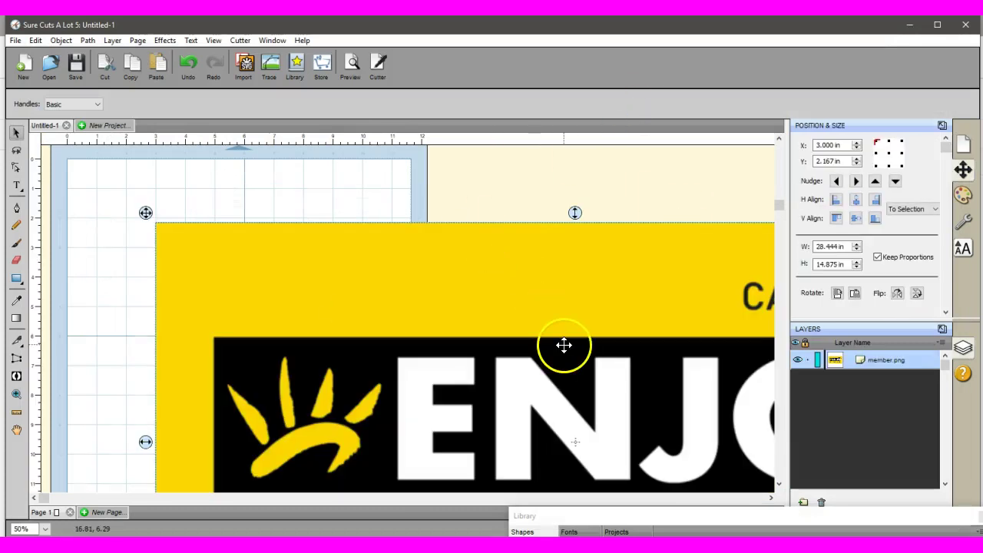
pyautogui.doubleClick(823, 247)
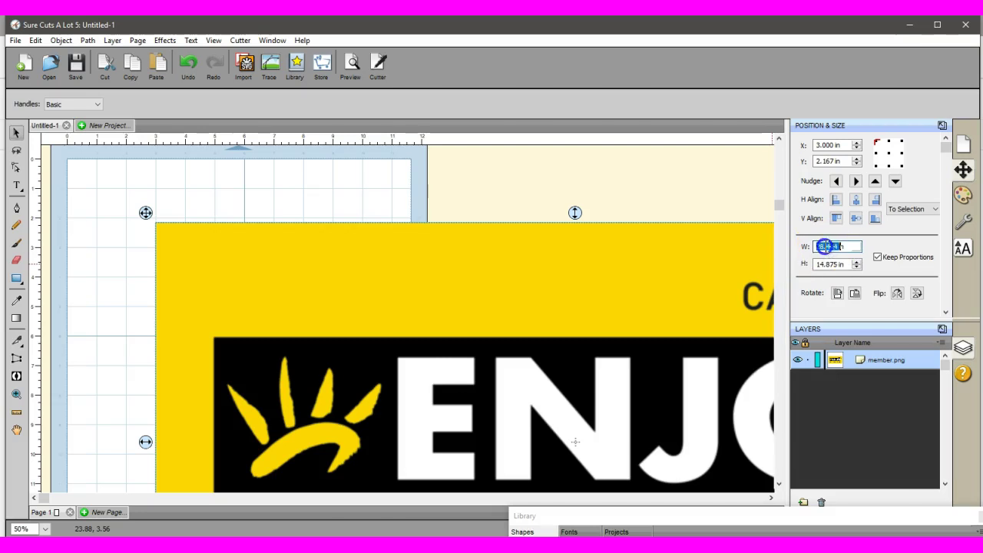
pyautogui.write('11')
pyautogui.press('Tab')
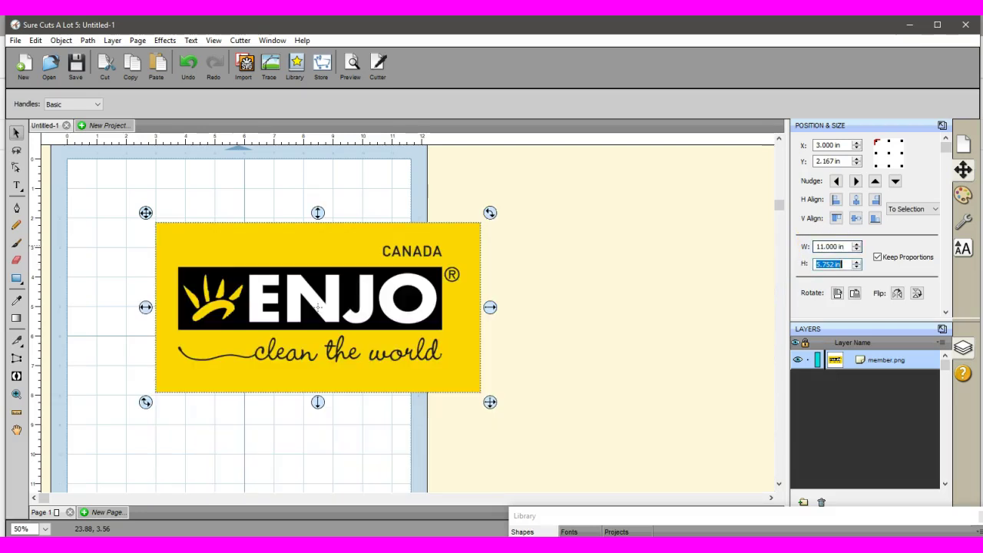
# Reposition the ENJO image onto the top of the mat.
pyautogui.moveTo(321, 241); pyautogui.dragTo(596, 185)
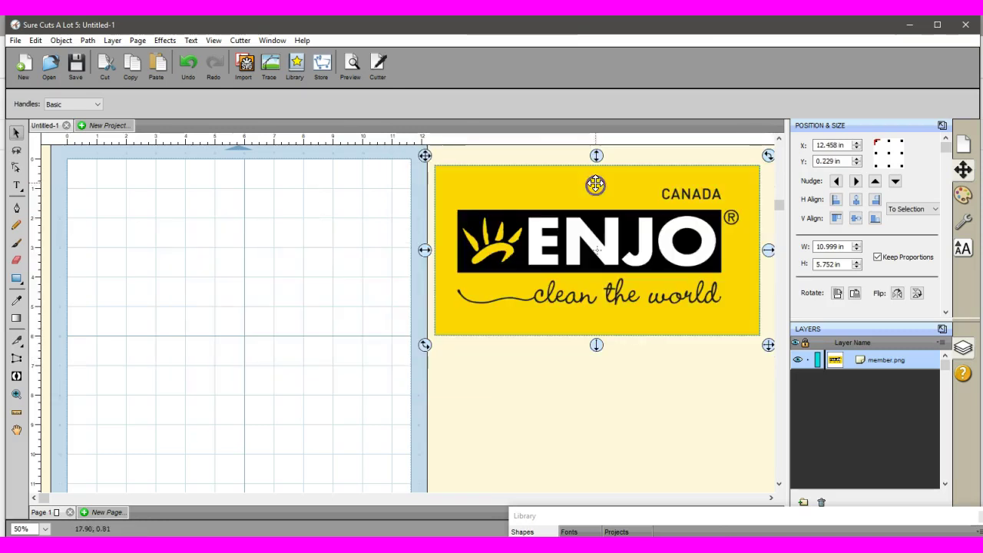
pyautogui.click(165, 225)
pyautogui.click(569, 193)
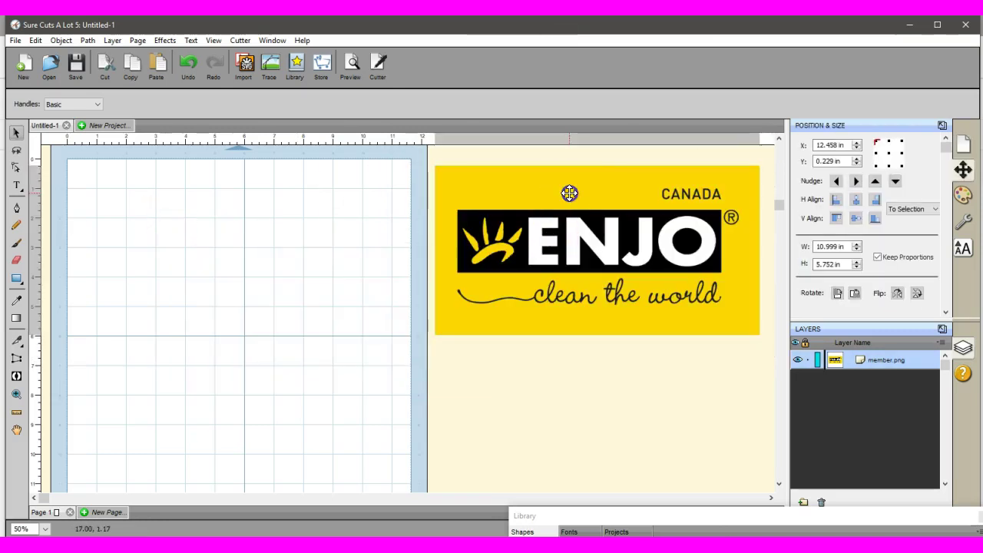
pyautogui.moveTo(569, 193); pyautogui.dragTo(249, 217)
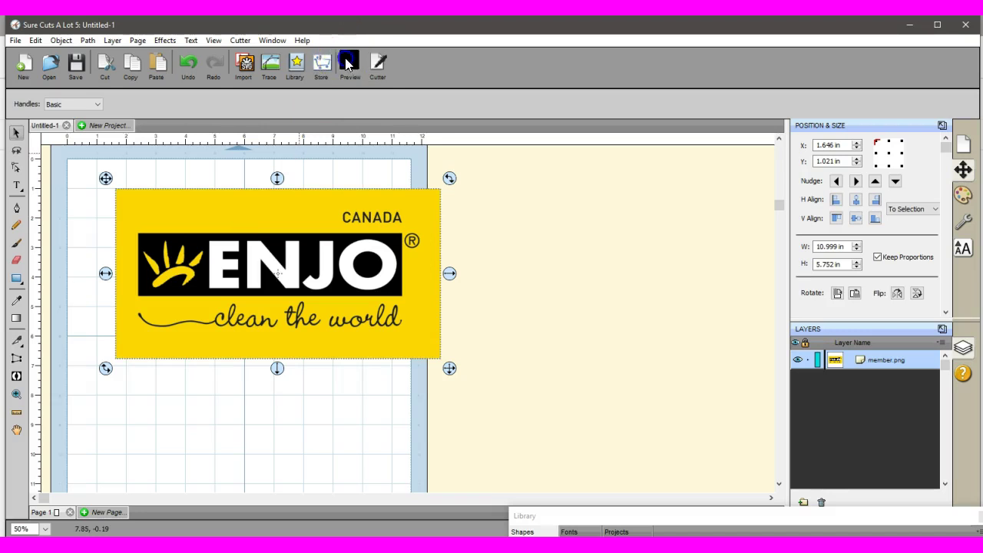
# Turn on Show Printable in the cut Preview Options and return to editing.
pyautogui.click(346, 64)
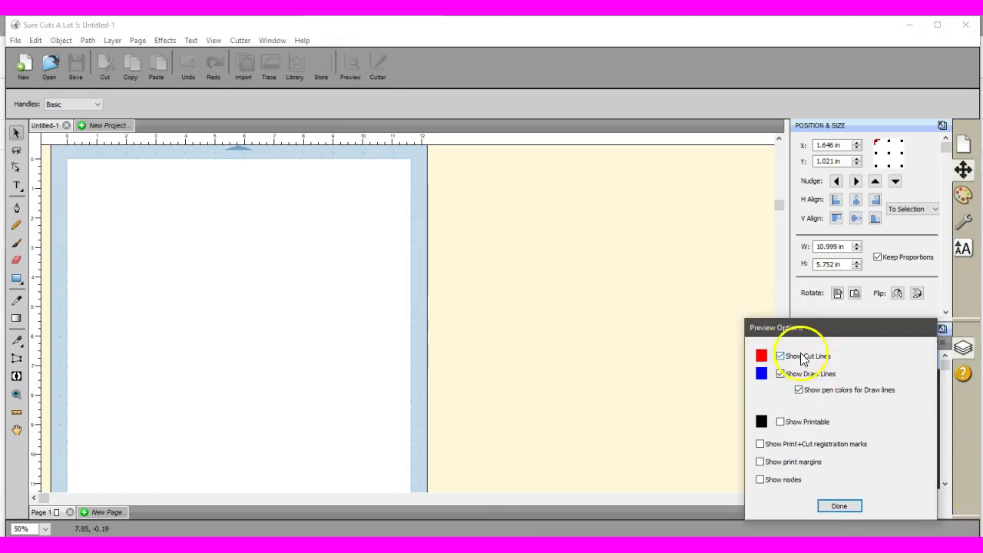
pyautogui.click(781, 422)
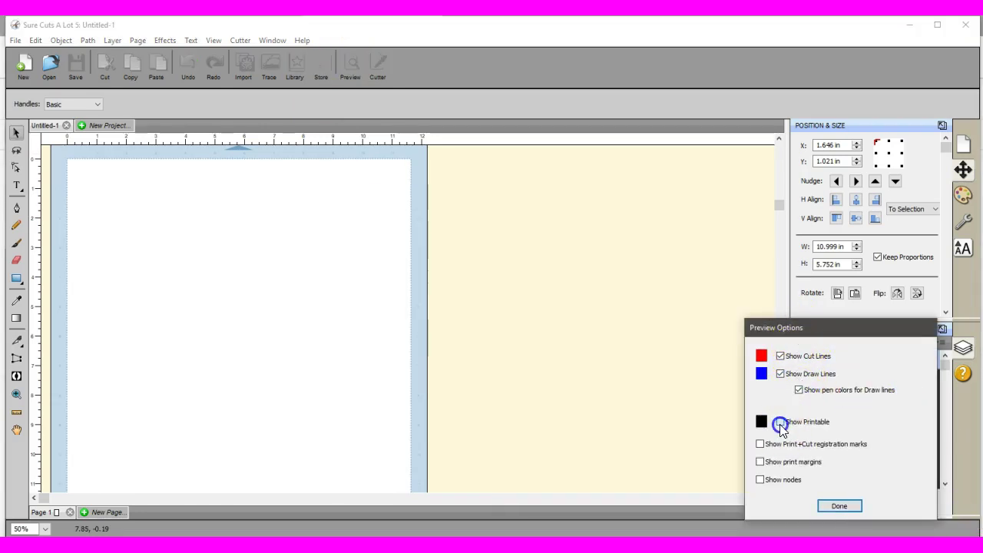
pyautogui.click(839, 505)
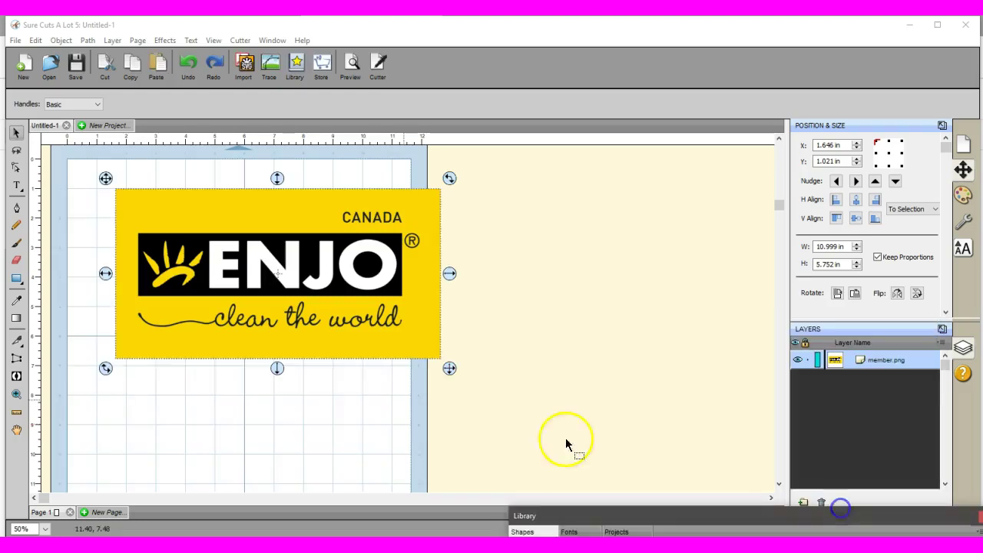